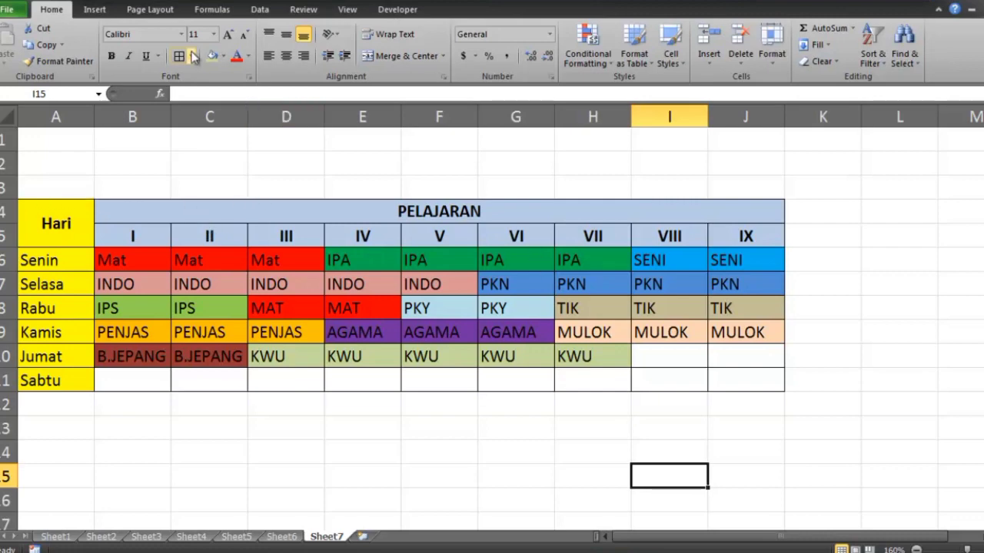
{"action": "left_click", "coordinate": [223, 57]}
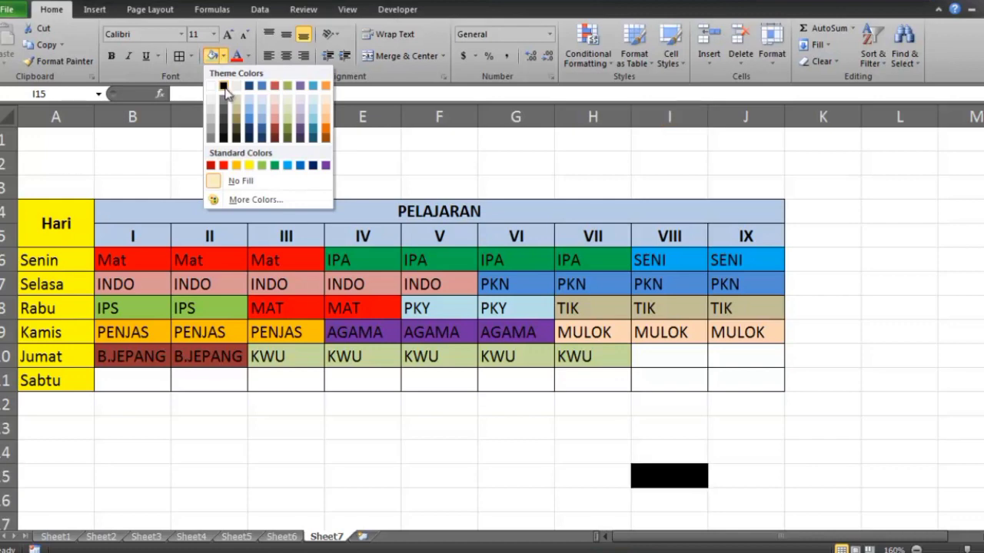
{"action": "left_click", "coordinate": [335, 310]}
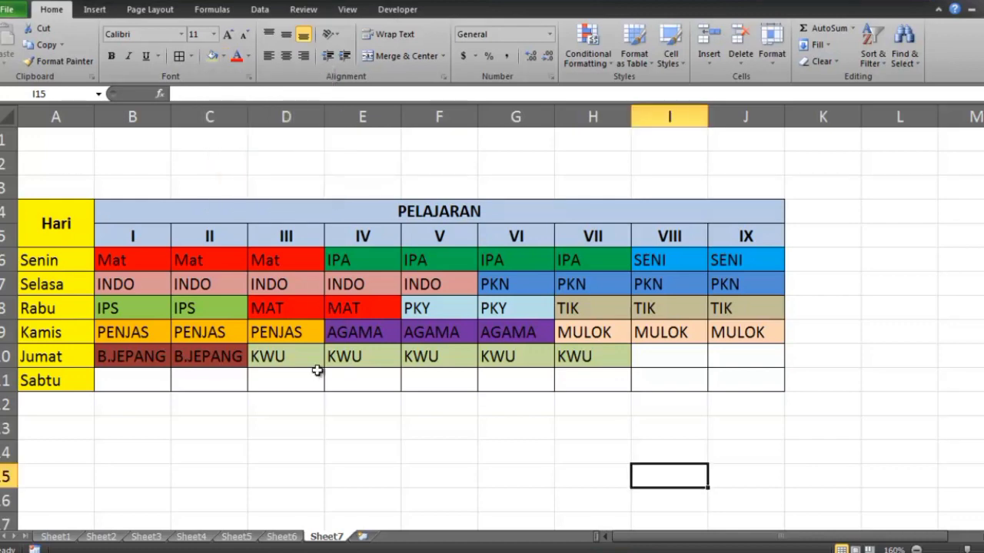
{"action": "left_click", "coordinate": [312, 406]}
{"action": "left_click", "coordinate": [222, 58]}
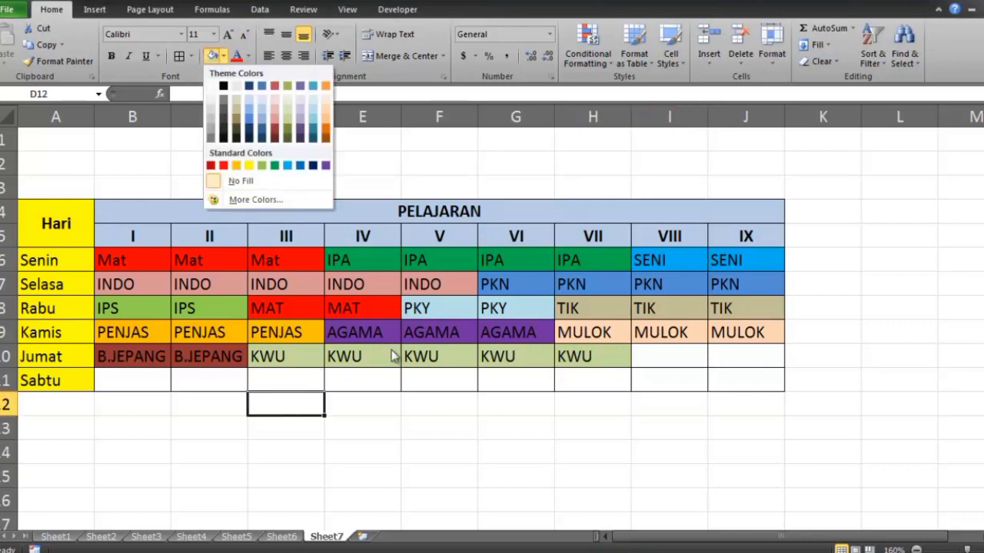
{"action": "left_click", "coordinate": [492, 449]}
{"action": "left_click", "coordinate": [482, 436]}
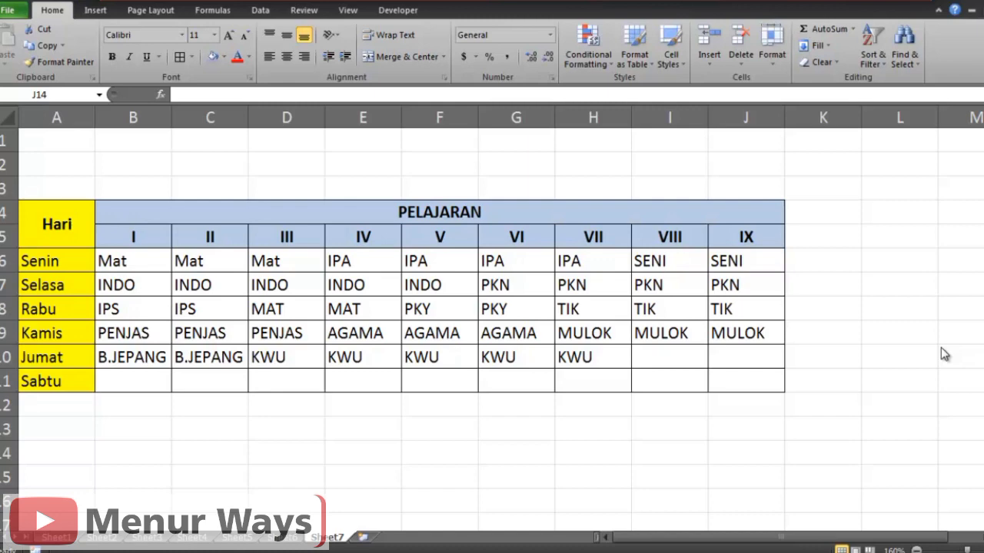
Try a manual red fill on the three Mat cells B6:D6 in the Senin row, and undo it
{"action": "left_click", "coordinate": [152, 259]}
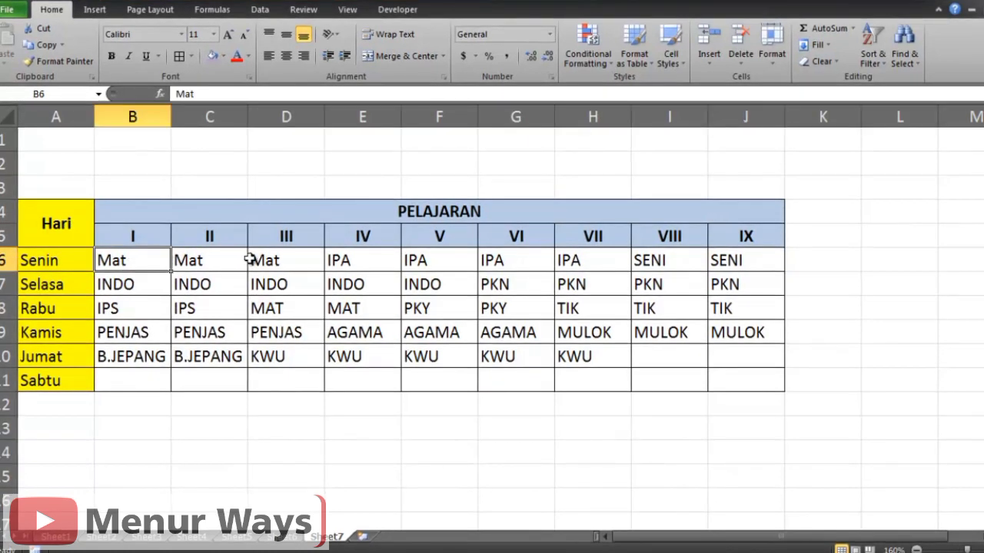
{"action": "left_click", "coordinate": [308, 260]}
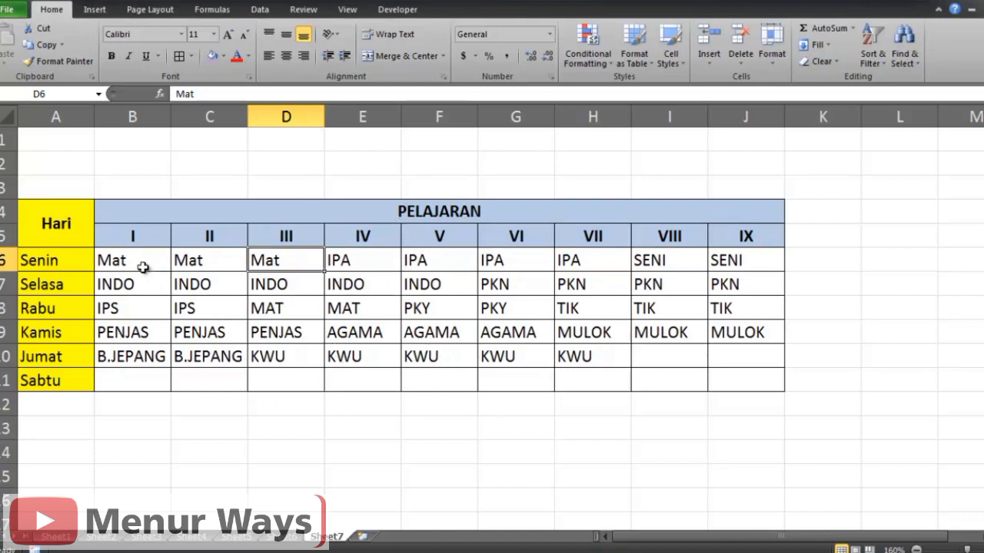
{"action": "left_click_drag", "start_coordinate": [143, 267], "coordinate": [306, 263]}
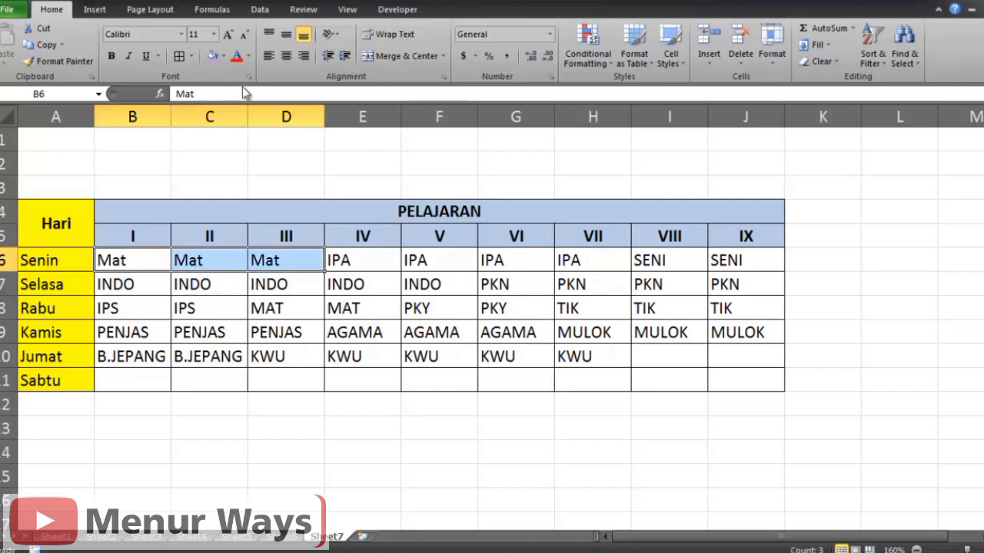
{"action": "left_click", "coordinate": [224, 56]}
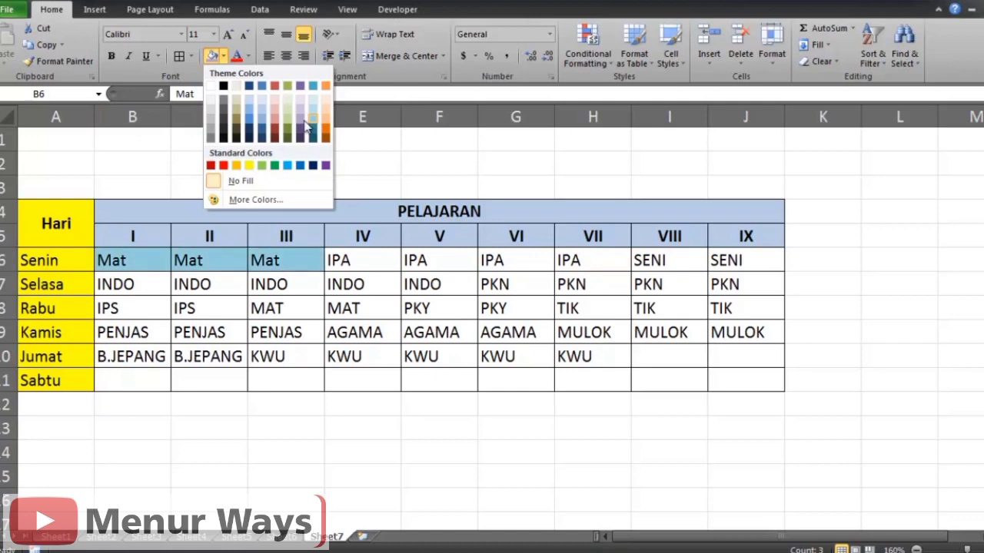
{"action": "left_click", "coordinate": [223, 166]}
{"action": "left_click", "coordinate": [402, 286]}
{"action": "key", "text": "ctrl+z"}
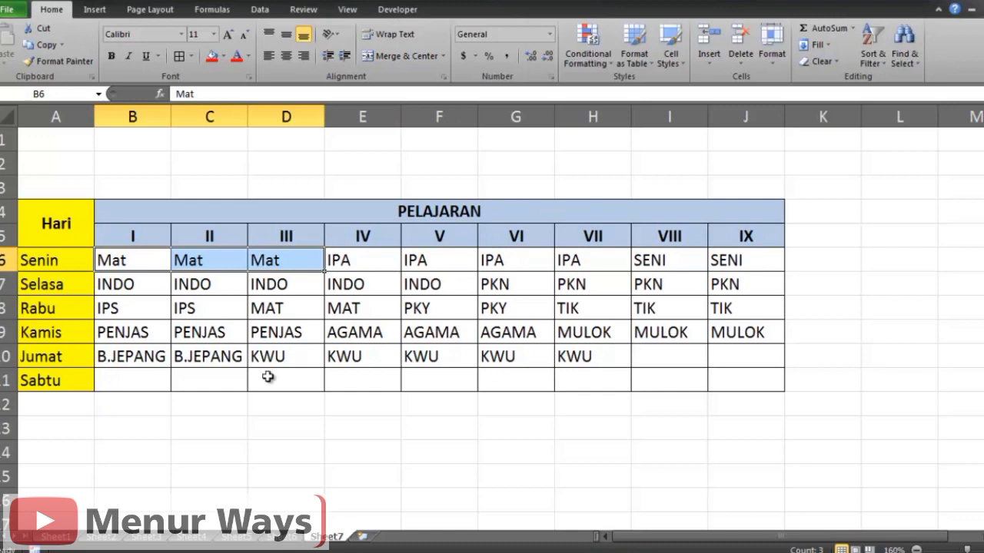
{"action": "left_click", "coordinate": [222, 298]}
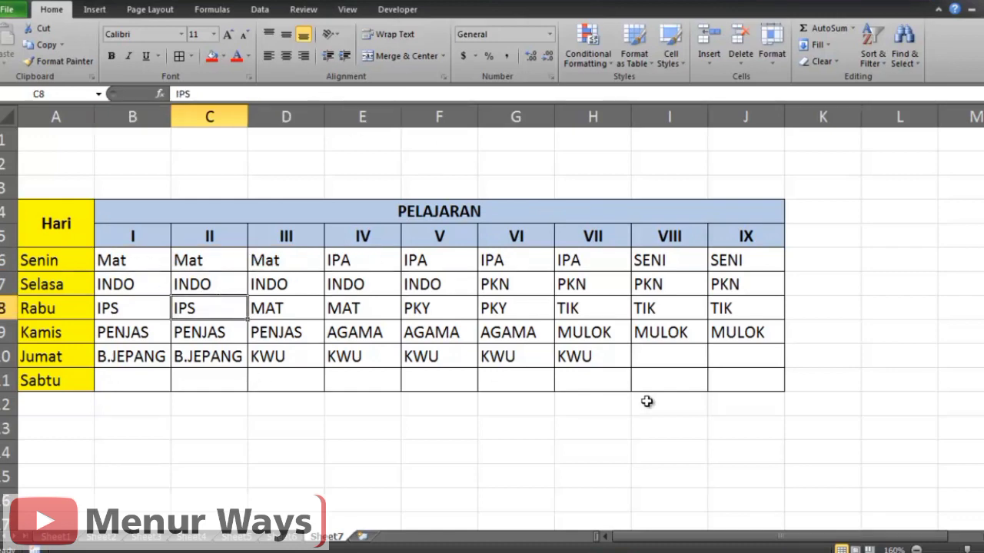
{"action": "left_click", "coordinate": [791, 440]}
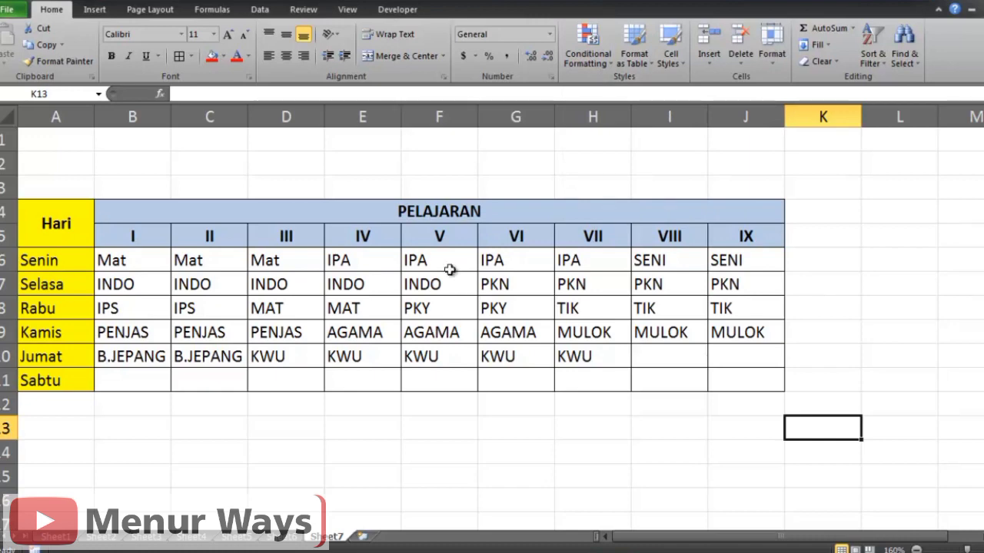
Create a new conditional formatting rule for the lesson cells B6:J11, using the rule type "Format only cells that contain"
{"action": "left_click", "coordinate": [114, 259]}
{"action": "left_click_drag", "start_coordinate": [114, 260], "coordinate": [722, 379]}
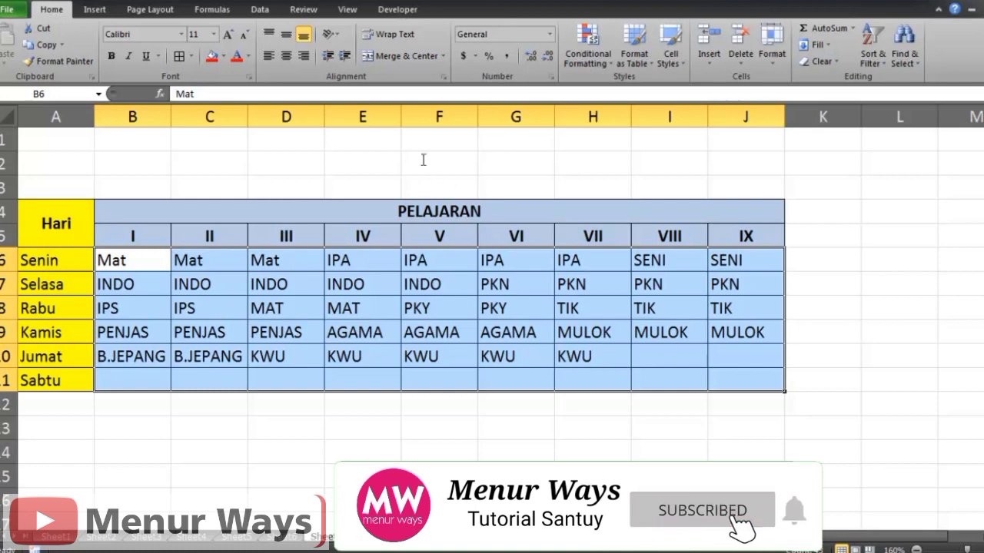
{"action": "left_click", "coordinate": [597, 58]}
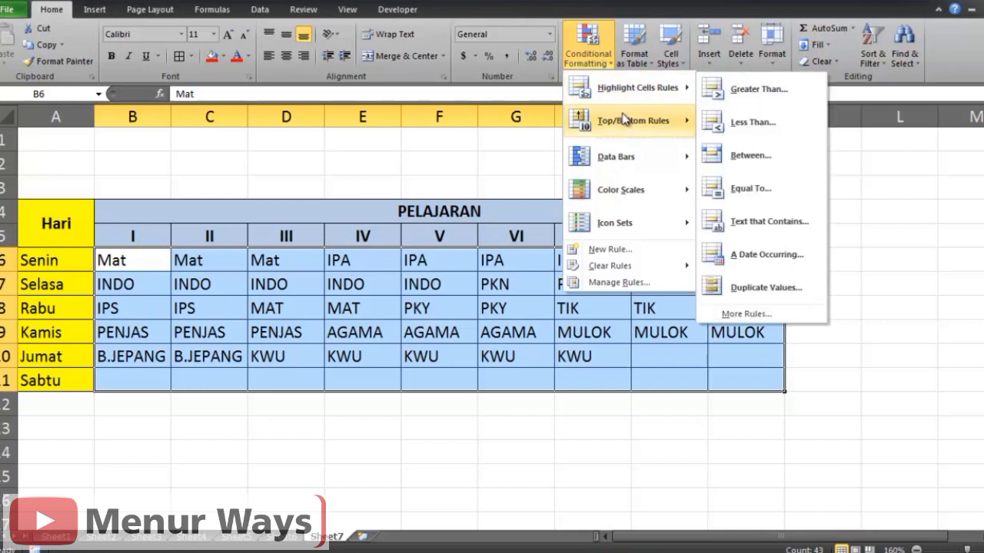
{"action": "mouse_move", "coordinate": [624, 119]}
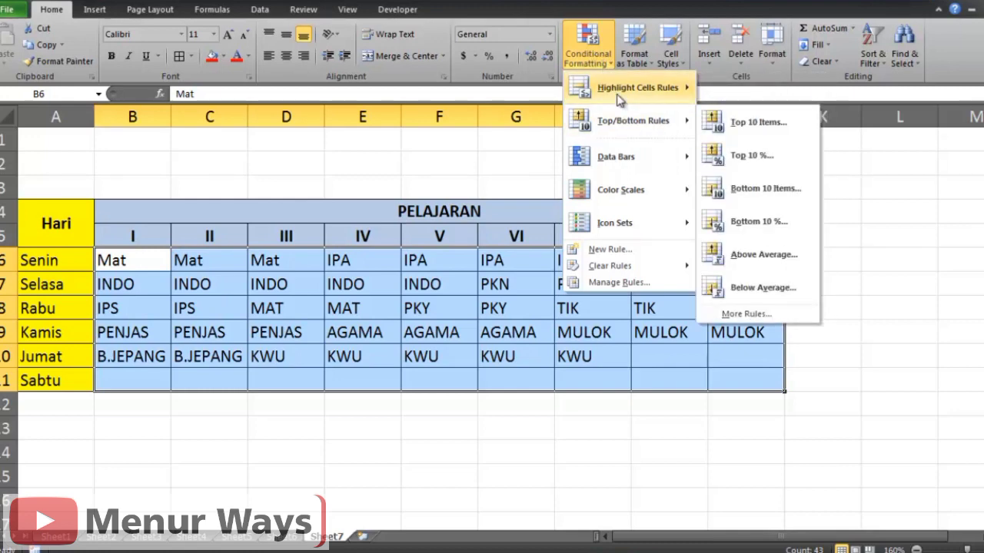
{"action": "mouse_move", "coordinate": [630, 97]}
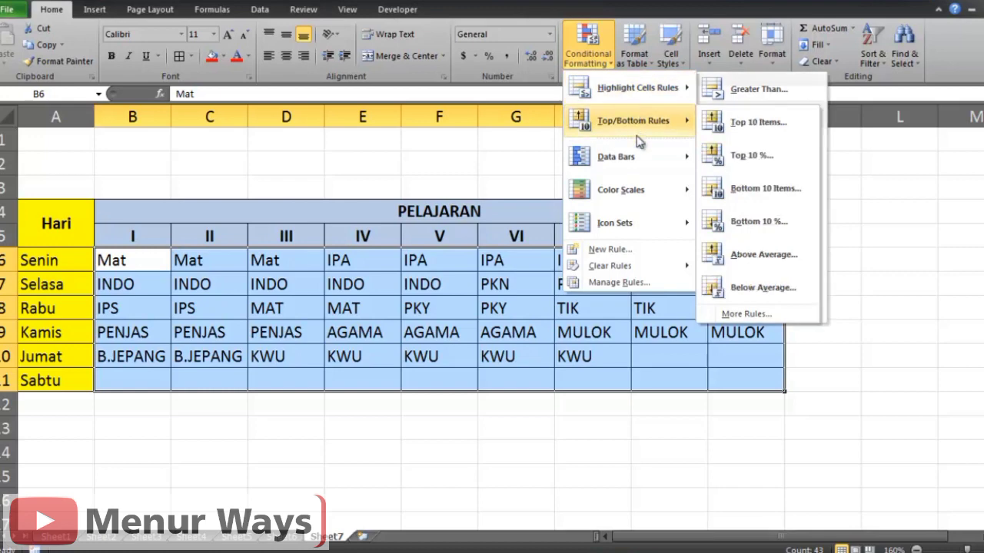
{"action": "mouse_move", "coordinate": [637, 161]}
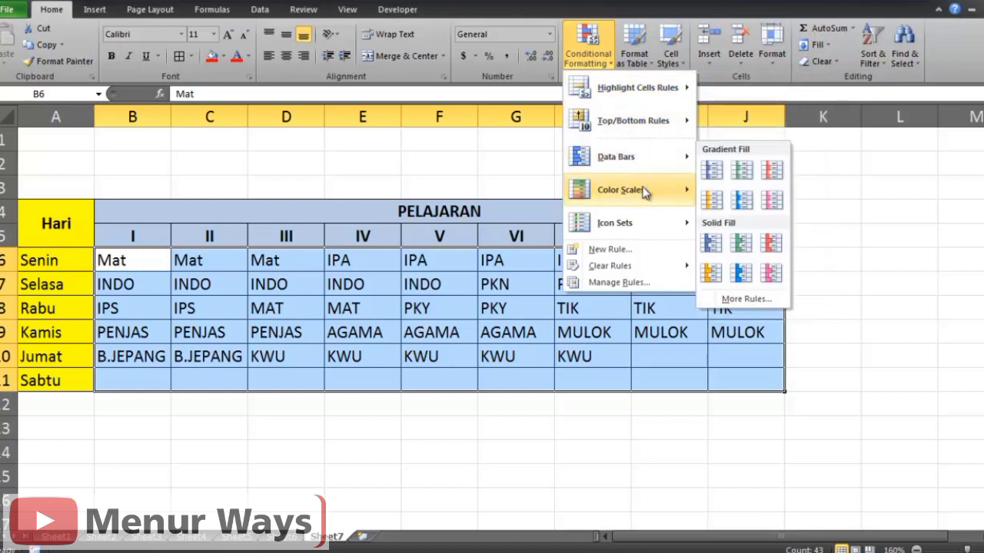
{"action": "mouse_move", "coordinate": [646, 194]}
{"action": "mouse_move", "coordinate": [648, 225]}
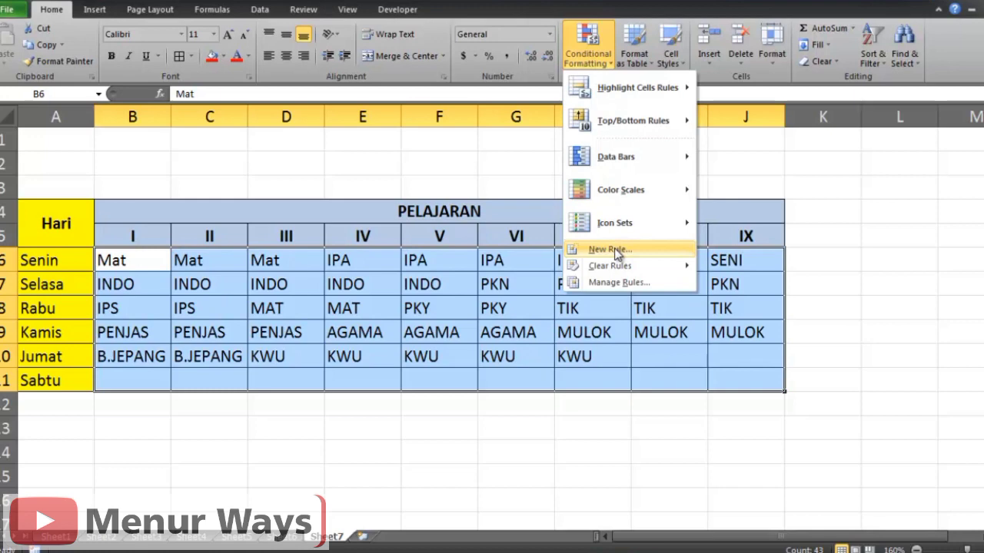
{"action": "left_click", "coordinate": [617, 253]}
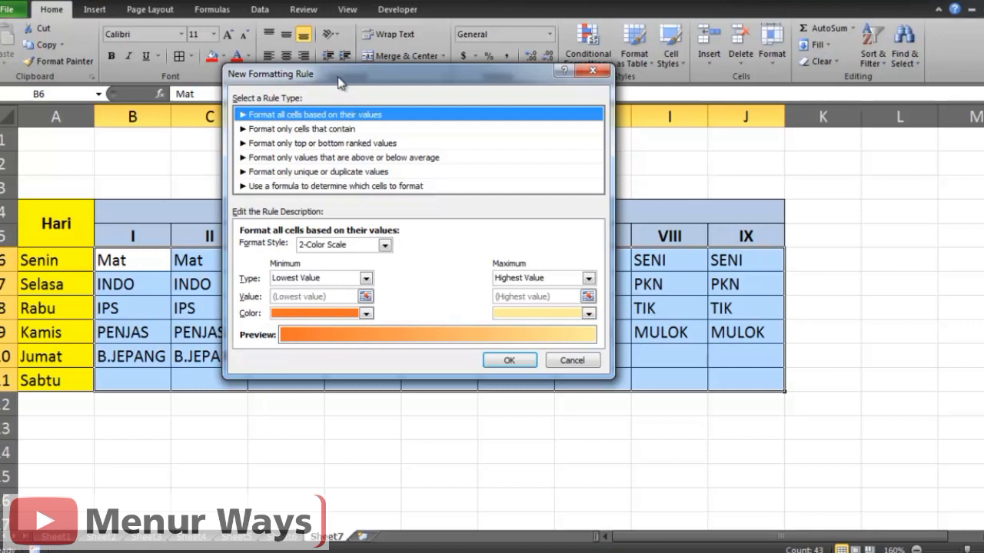
{"action": "left_click_drag", "start_coordinate": [341, 78], "coordinate": [402, 123]}
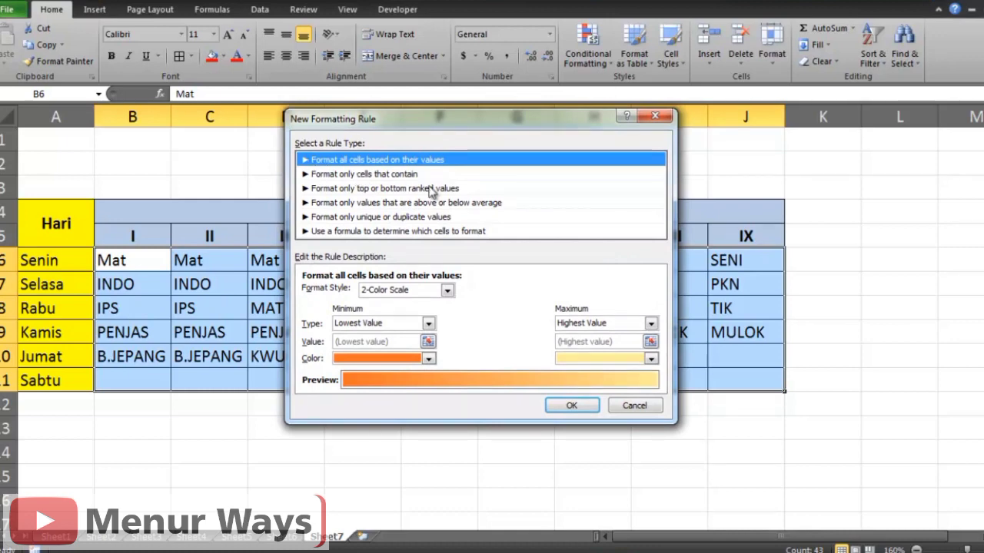
{"action": "left_click", "coordinate": [343, 175]}
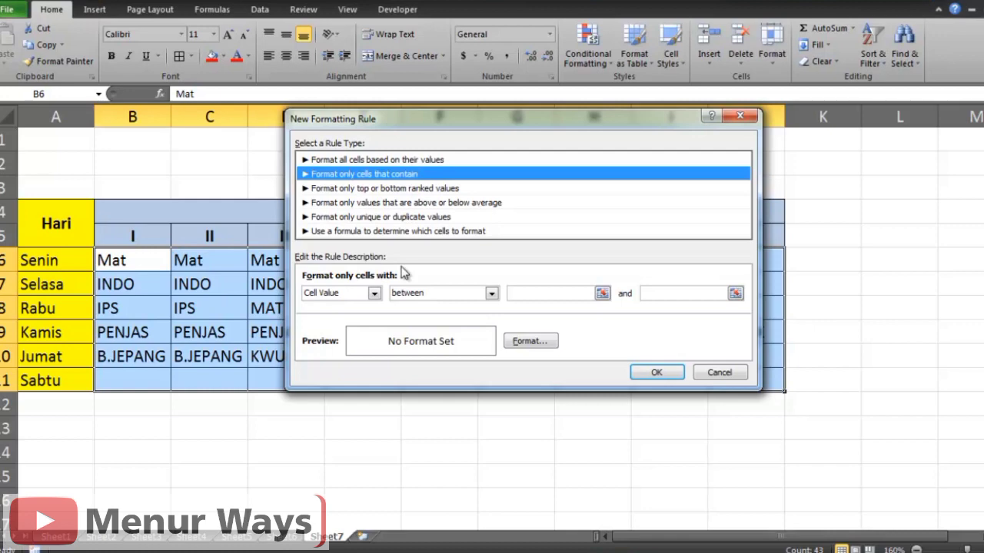
Set the rule's condition to Specific Text containing "Mat"
{"action": "left_click", "coordinate": [374, 294]}
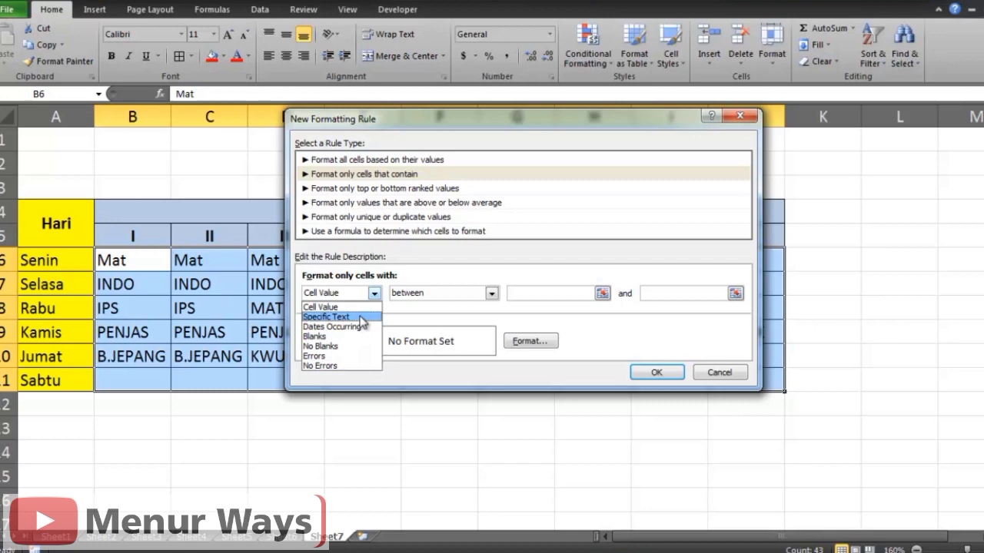
{"action": "left_click", "coordinate": [362, 317]}
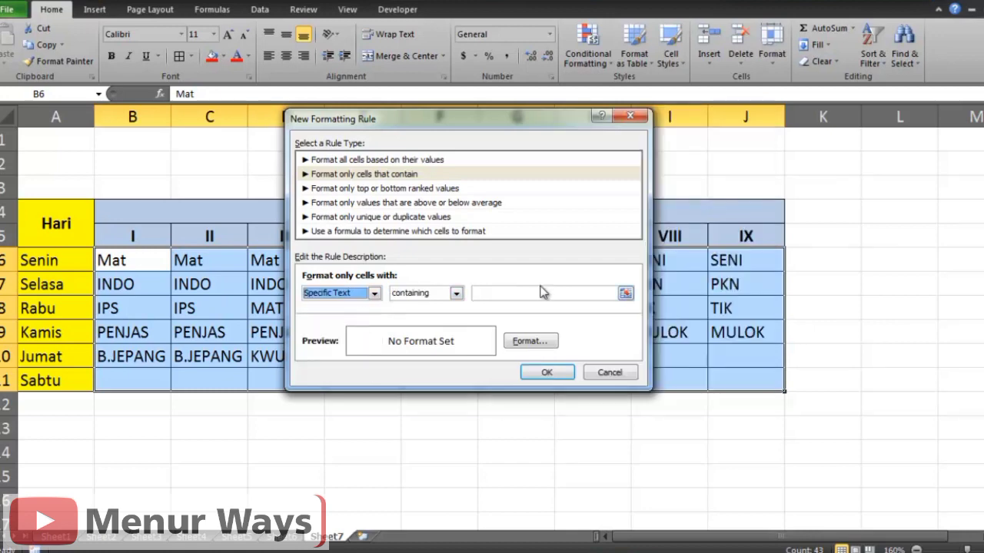
{"action": "left_click", "coordinate": [456, 293]}
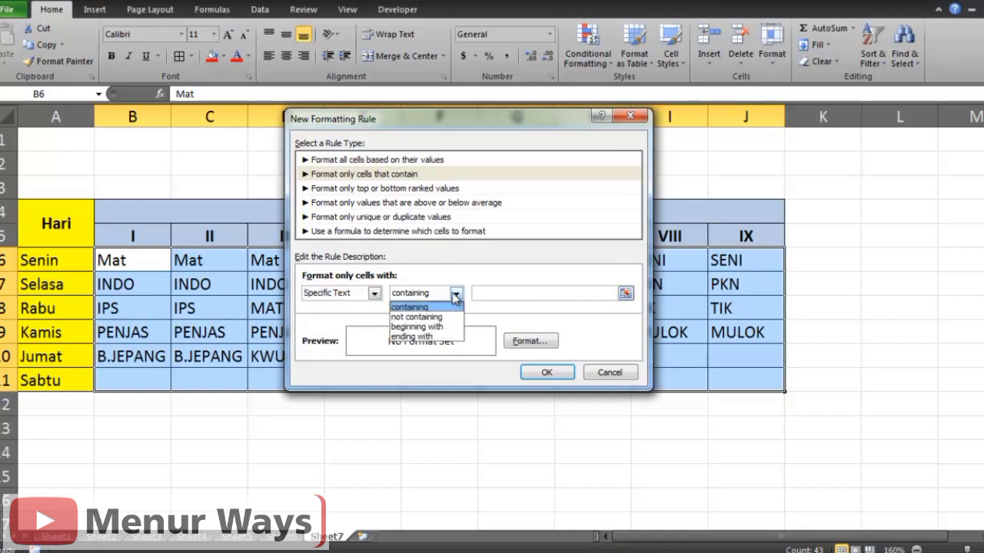
{"action": "left_click", "coordinate": [435, 307]}
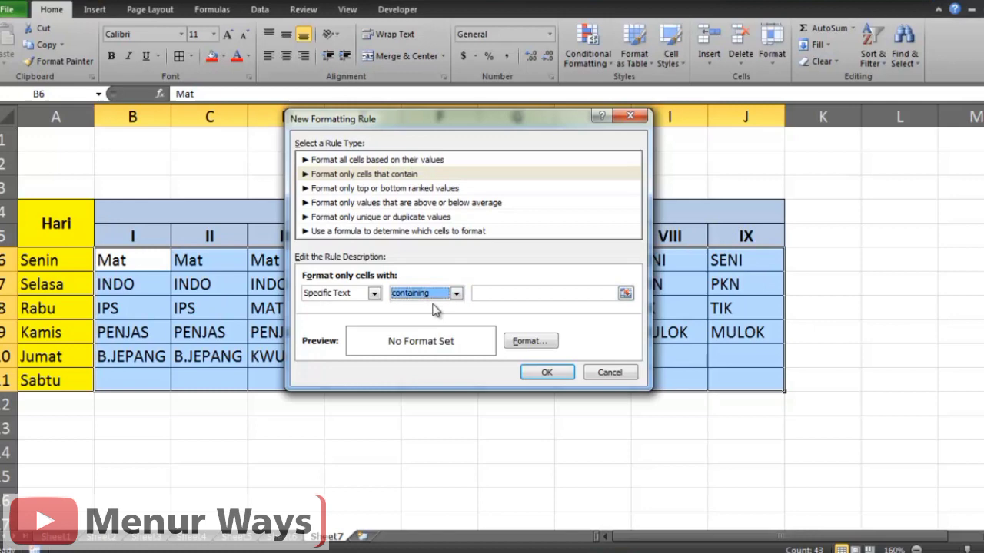
{"action": "left_click", "coordinate": [516, 292]}
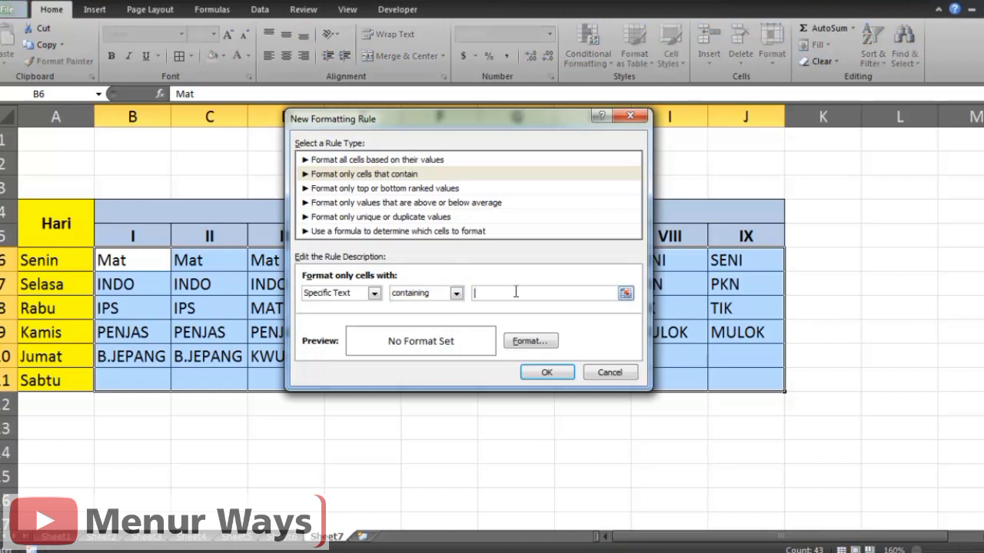
{"action": "type", "text": "m"}
{"action": "key", "text": "BackSpace"}
{"action": "type", "text": "mAT"}
{"action": "key", "text": "BackSpace"}
{"action": "key", "text": "BackSpace"}
{"action": "key", "text": "BackSpace"}
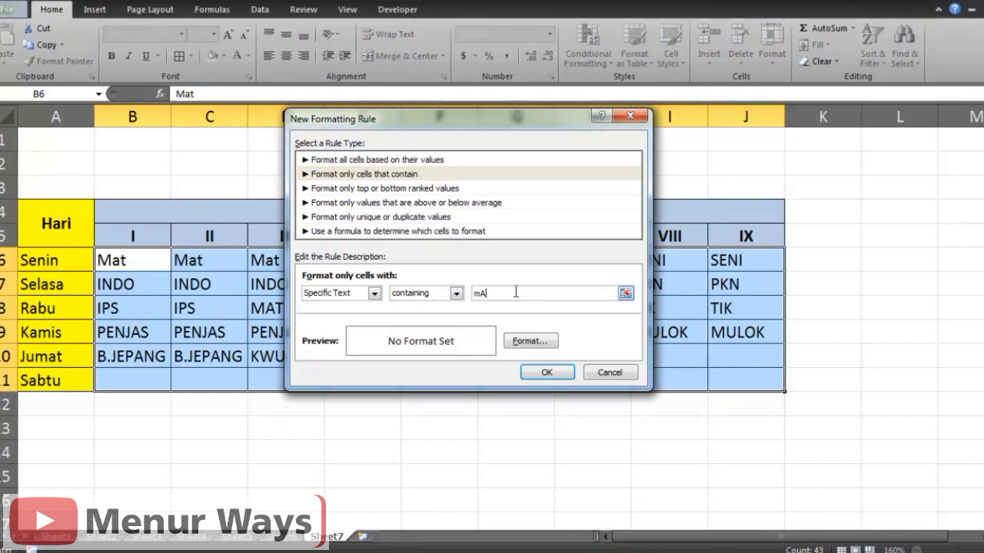
{"action": "type", "text": "mat"}
{"action": "key", "text": "BackSpace"}
{"action": "key", "text": "BackSpace"}
{"action": "key", "text": "BackSpace"}
{"action": "type", "text": "Mat"}
Give the Mat rule a red background fill and apply it to the timetable
{"action": "left_click", "coordinate": [536, 345]}
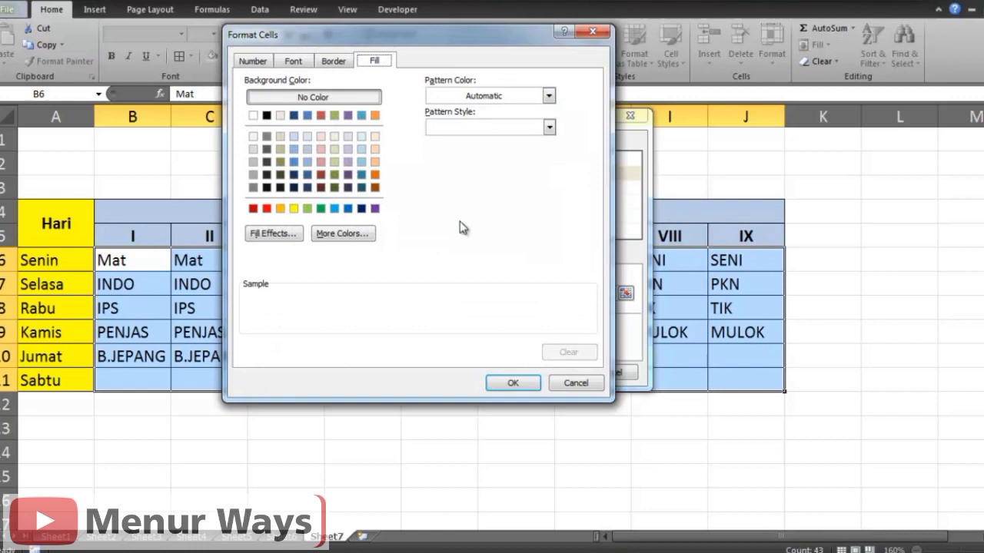
{"action": "left_click", "coordinate": [259, 64]}
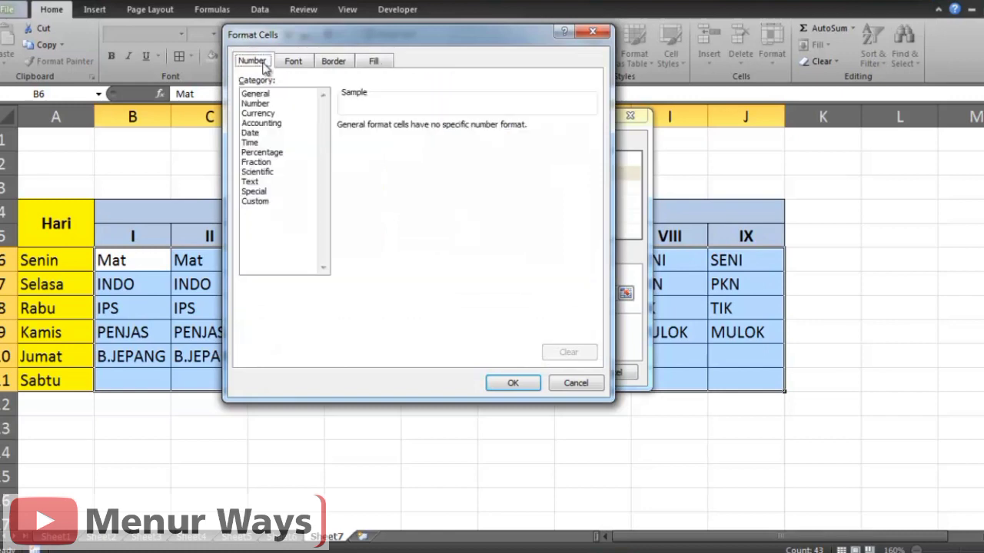
{"action": "left_click", "coordinate": [294, 64]}
{"action": "left_click", "coordinate": [336, 64]}
{"action": "left_click", "coordinate": [371, 64]}
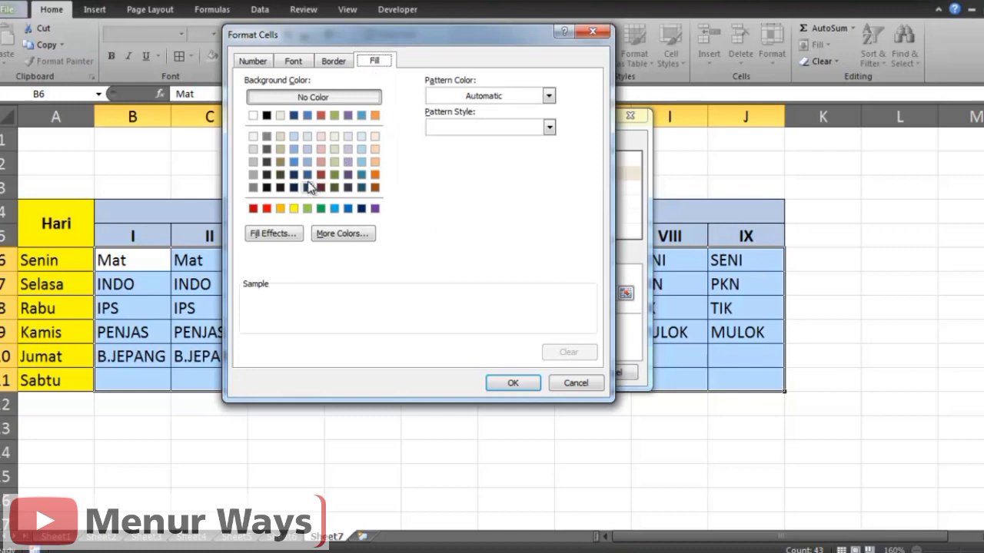
{"action": "left_click", "coordinate": [267, 209]}
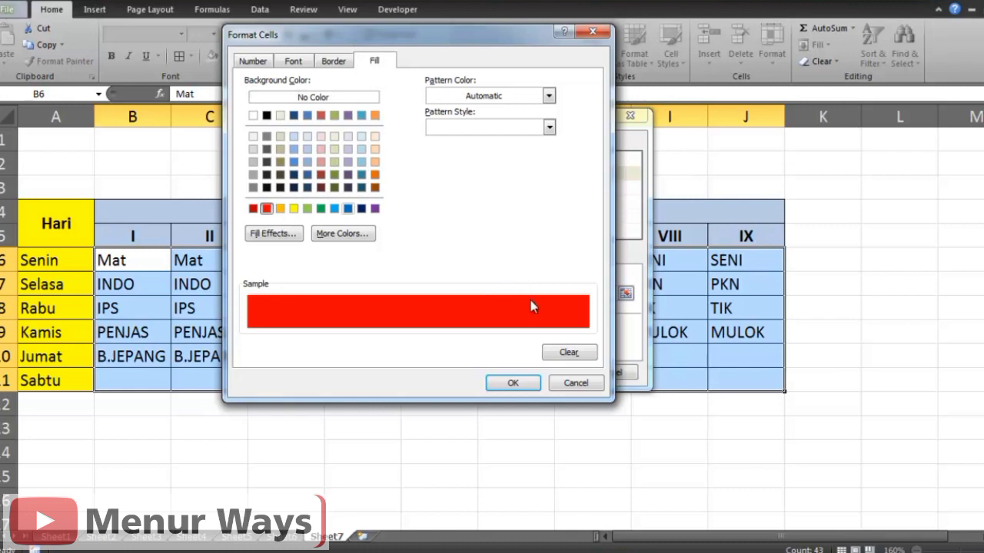
{"action": "left_click", "coordinate": [513, 384]}
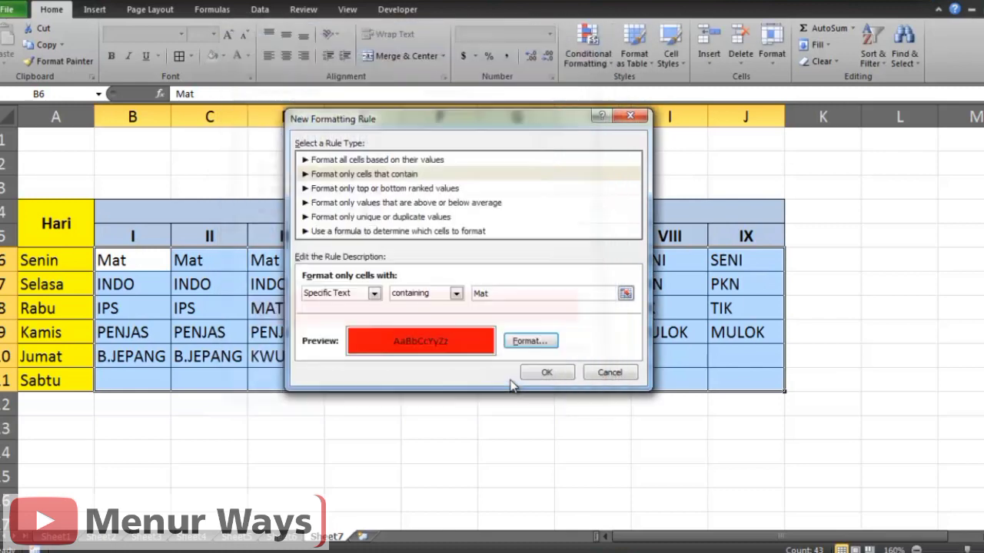
{"action": "left_click", "coordinate": [550, 373]}
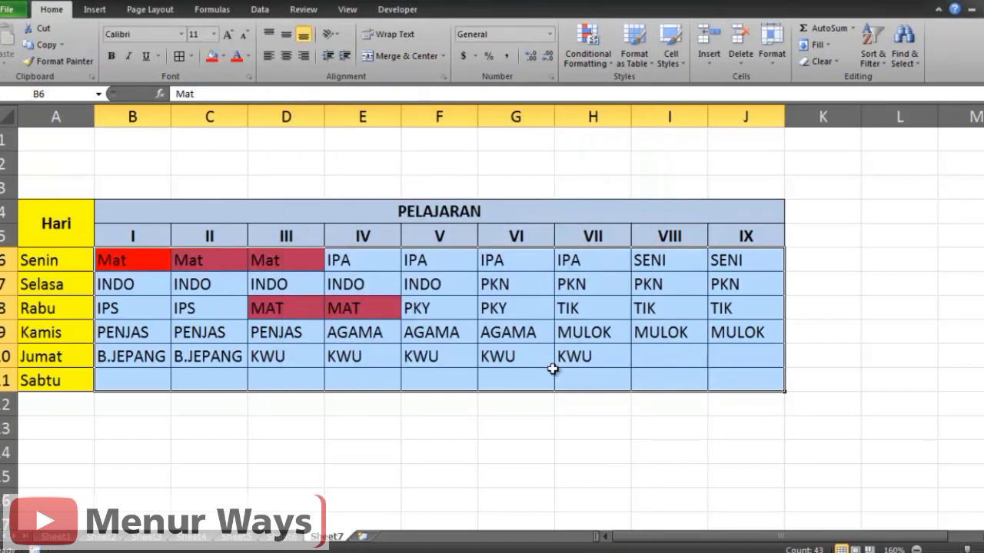
{"action": "left_click", "coordinate": [542, 421]}
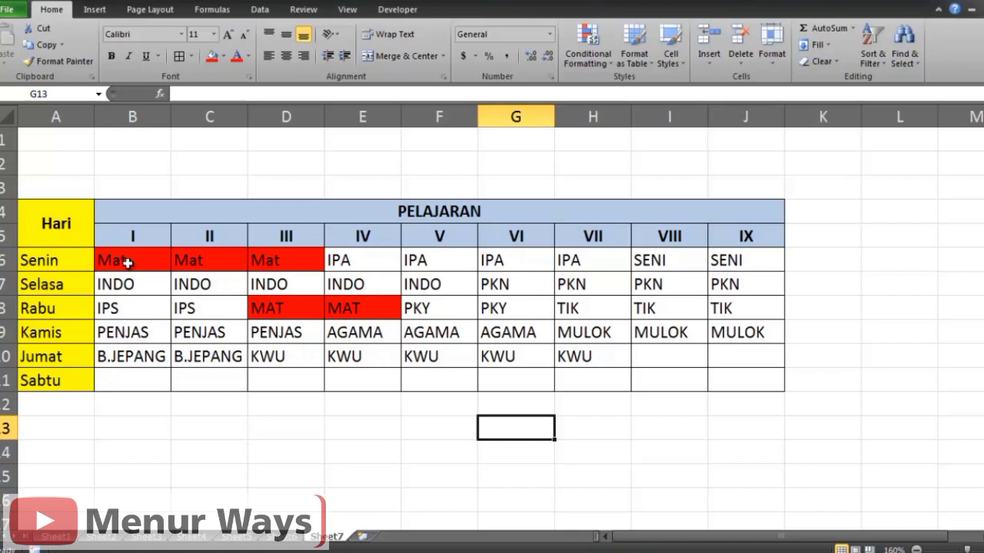
Create another conditional formatting rule for the lesson cells B6:J11, using the rule type "Format only cells that contain"
{"action": "left_click_drag", "start_coordinate": [127, 261], "coordinate": [727, 375]}
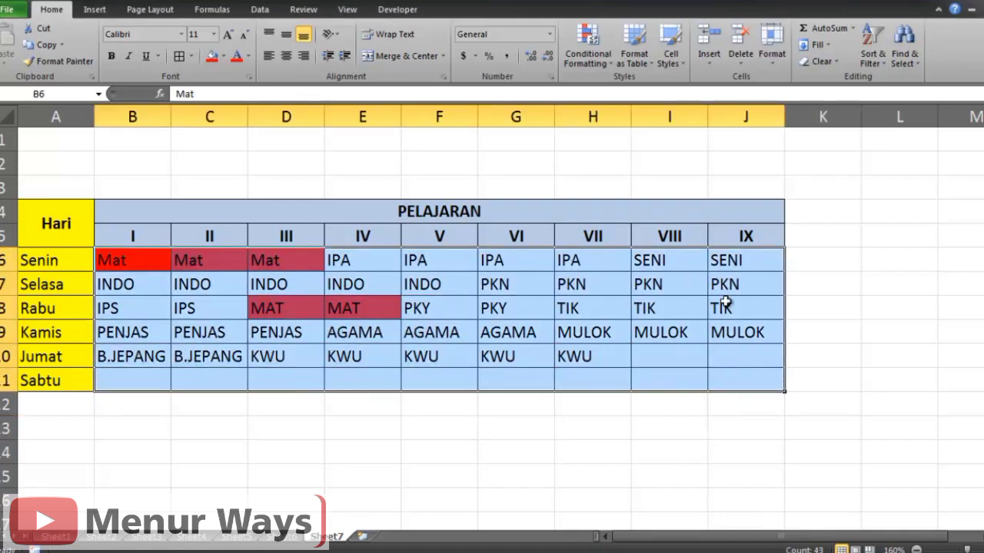
{"action": "left_click", "coordinate": [604, 62]}
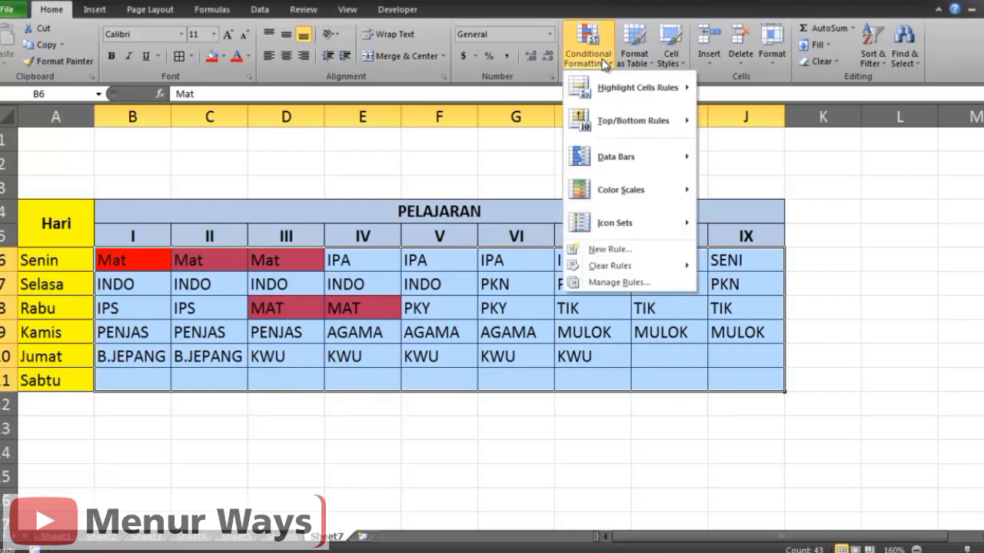
{"action": "left_click", "coordinate": [663, 250]}
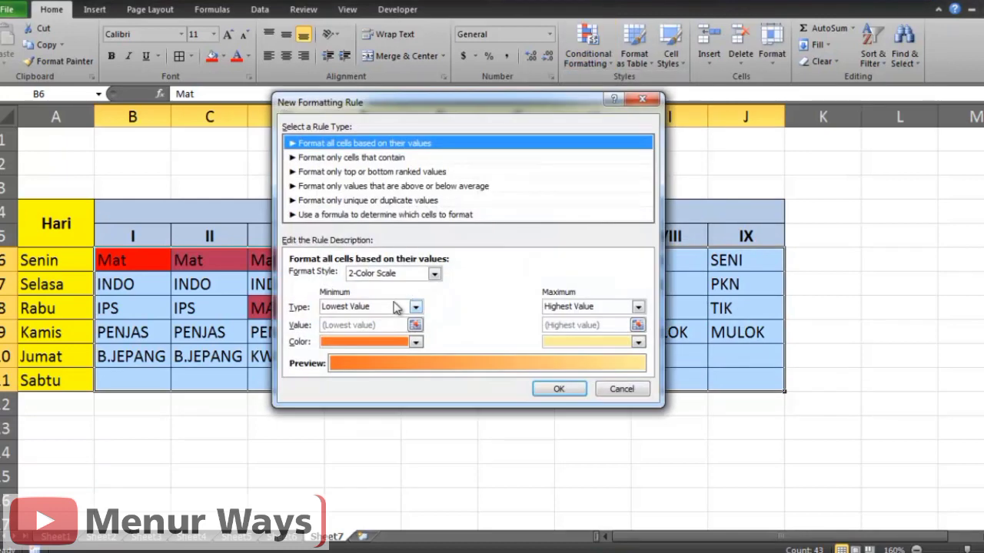
{"action": "left_click", "coordinate": [378, 157]}
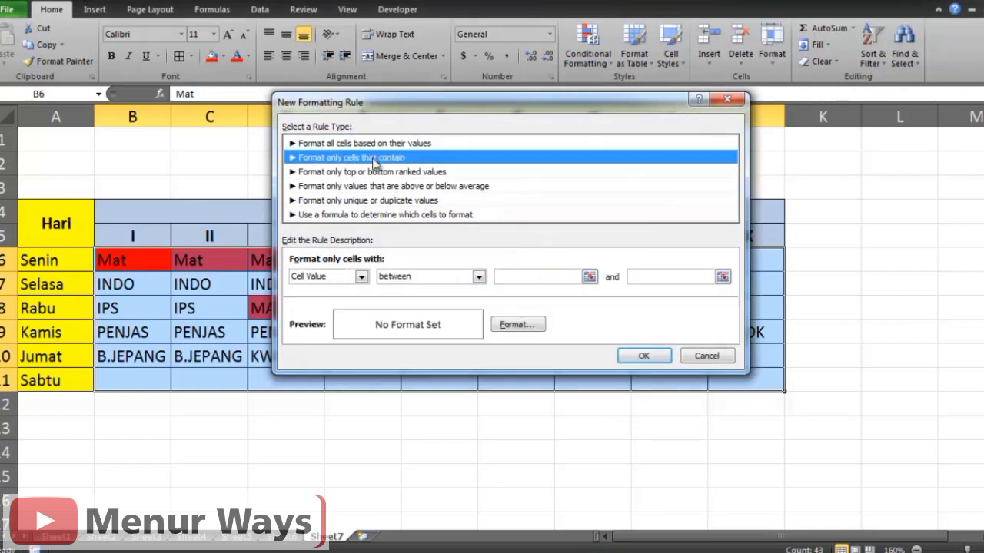
Set the new rule's condition to Specific Text containing "IPA"
{"action": "left_click", "coordinate": [360, 277]}
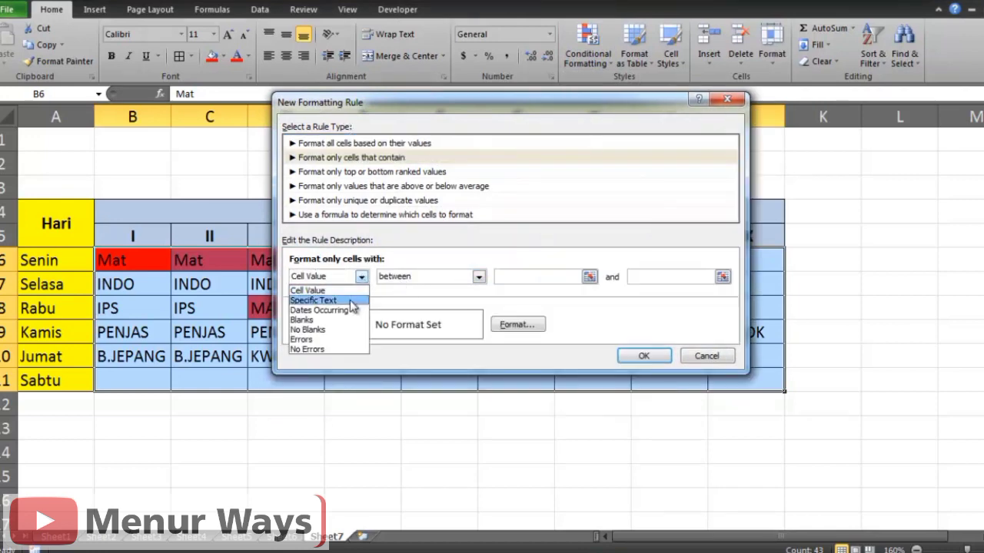
{"action": "left_click", "coordinate": [351, 302]}
{"action": "left_click", "coordinate": [510, 278]}
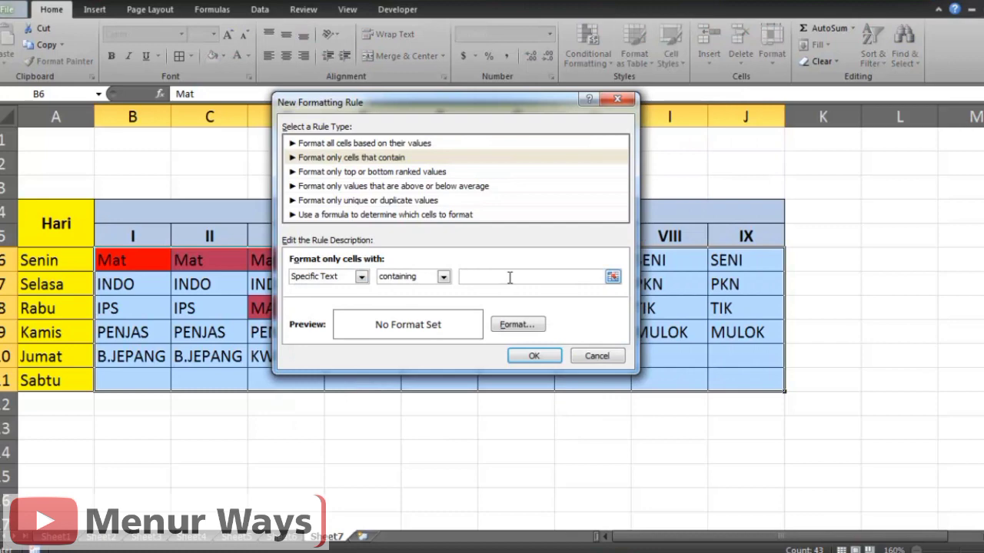
{"action": "type", "text": "IPA"}
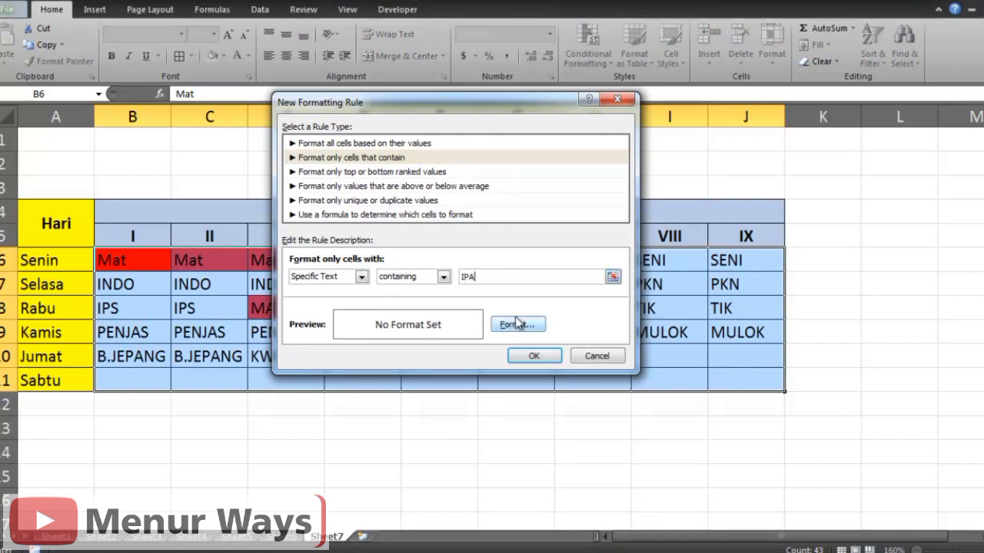
Give the IPA rule a green background fill and apply it to the timetable
{"action": "left_click", "coordinate": [517, 325]}
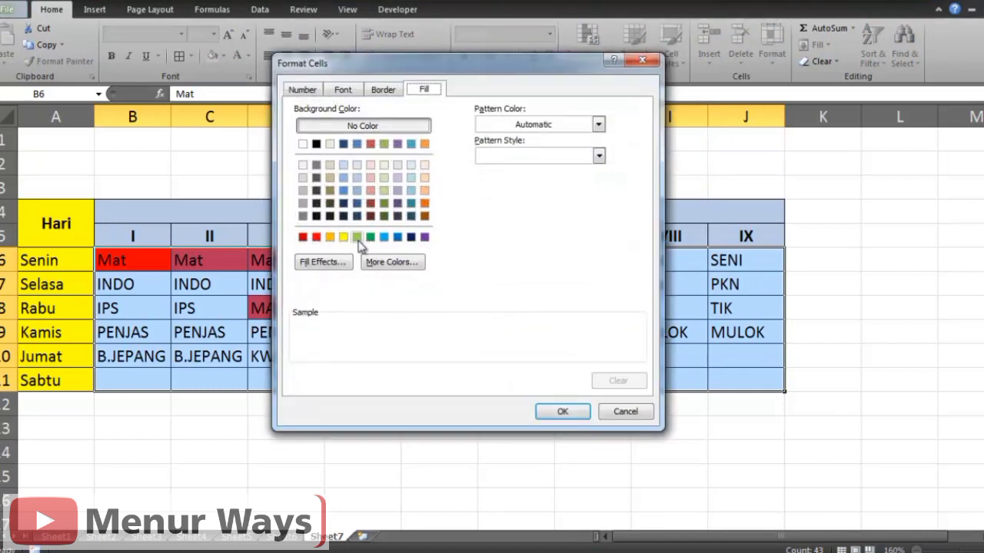
{"action": "left_click", "coordinate": [370, 238]}
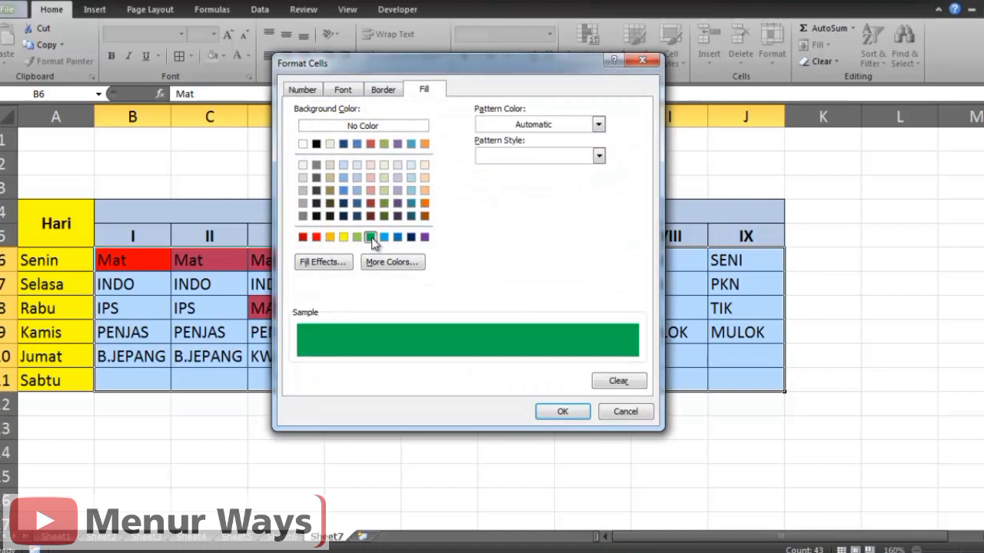
{"action": "left_click", "coordinate": [555, 412]}
{"action": "left_click", "coordinate": [531, 358]}
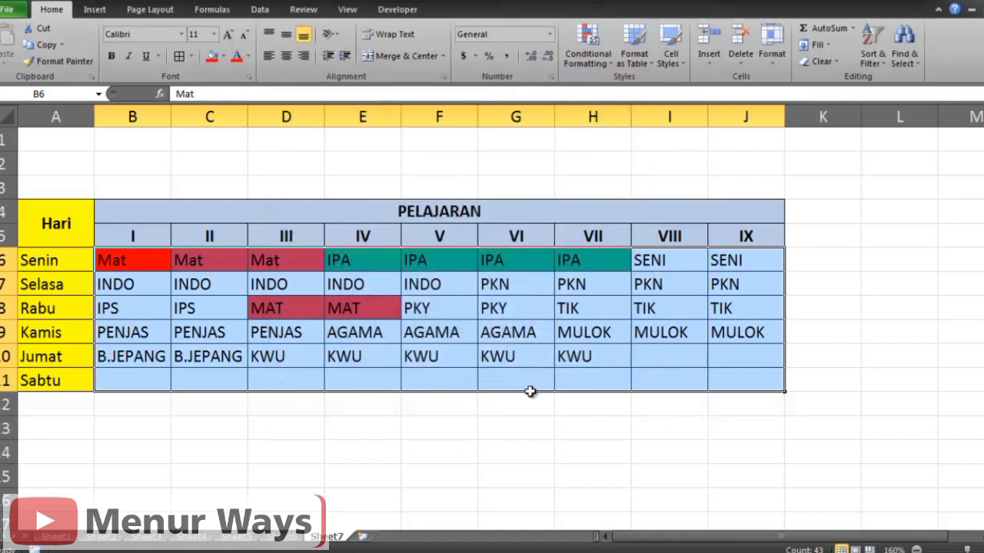
{"action": "left_click", "coordinate": [526, 421]}
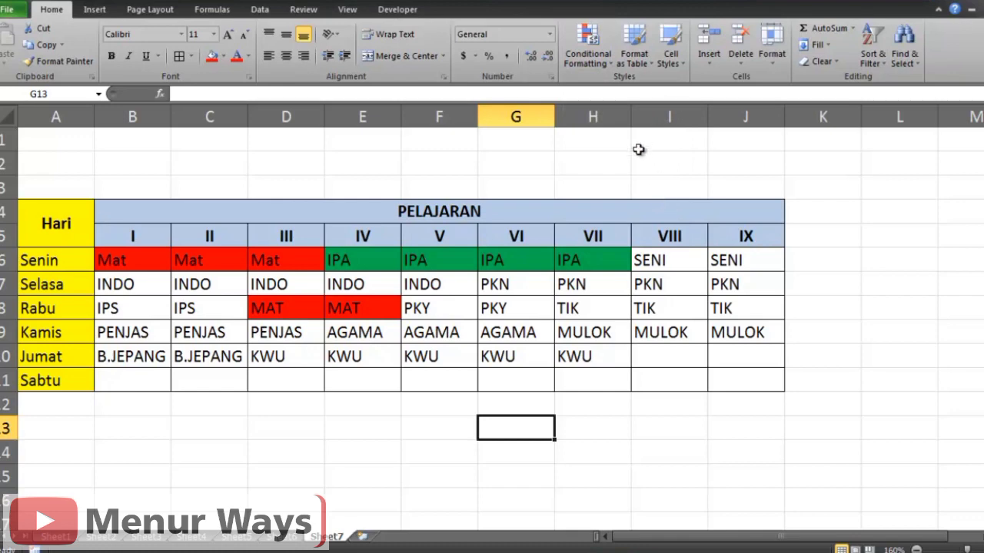
{"action": "left_click", "coordinate": [607, 70]}
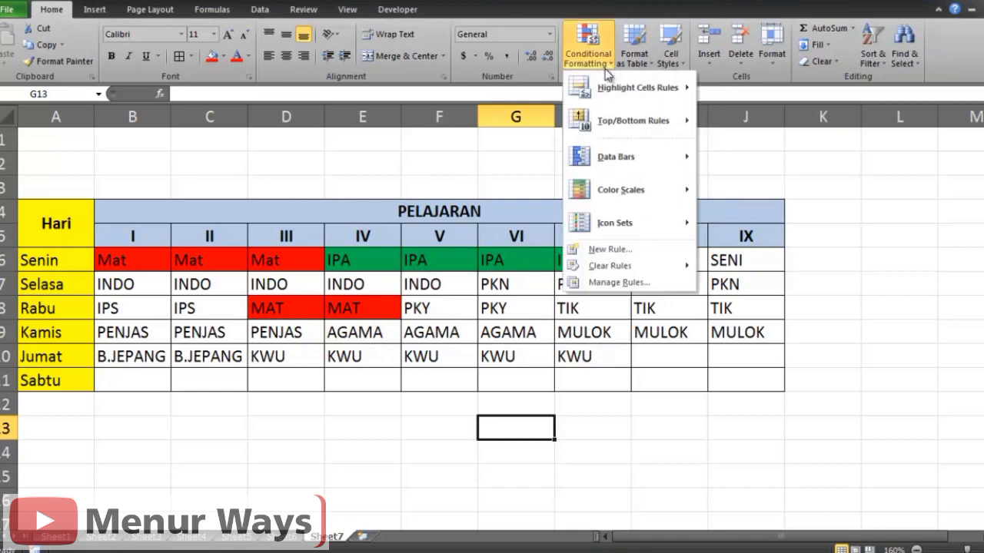
{"action": "left_click", "coordinate": [848, 263]}
{"action": "left_click", "coordinate": [846, 261]}
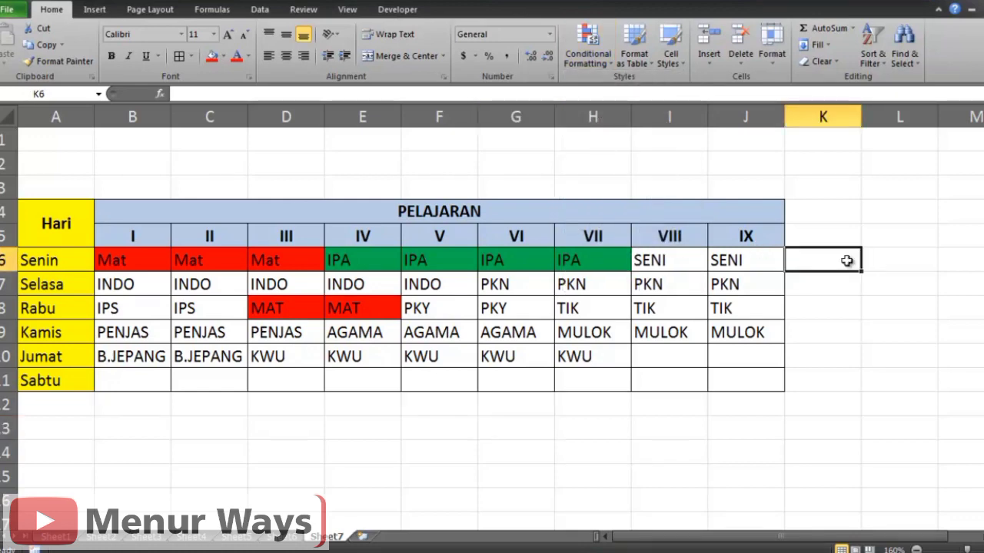